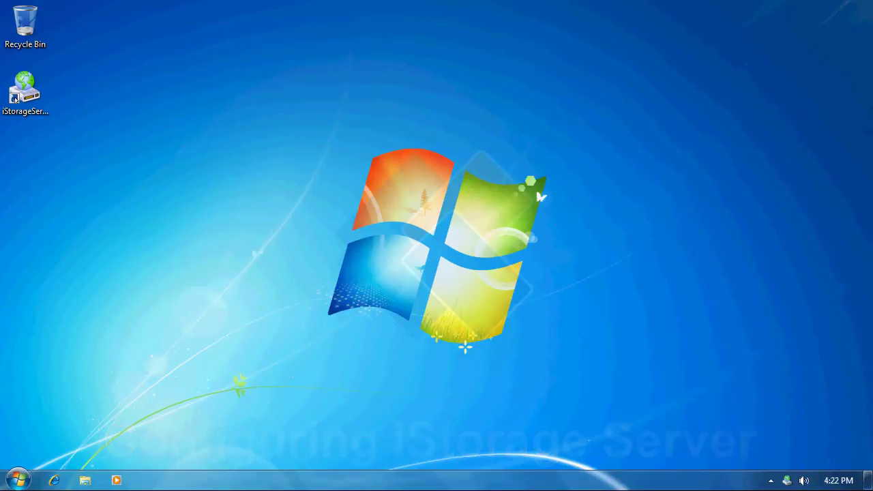
# Open the iStorage Server console and start a new iSCSI target as a hard disk based on a standard image file.
pyautogui.doubleClick(25, 91)
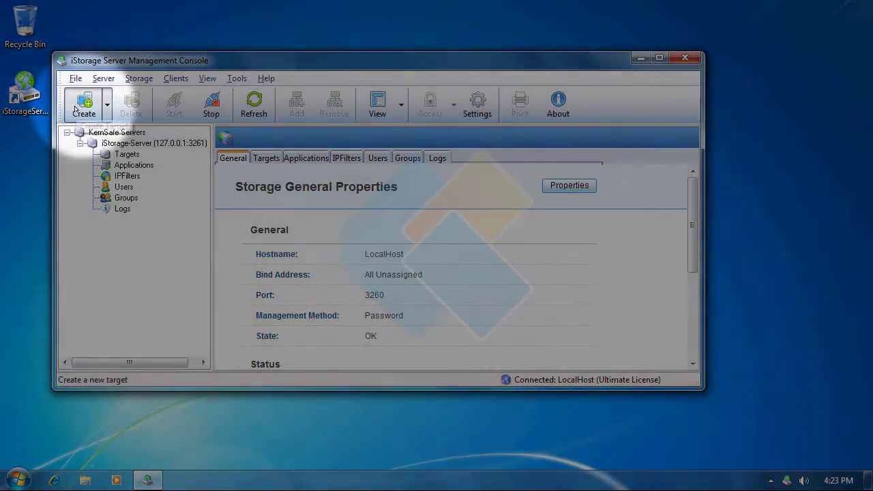
pyautogui.click(76, 108)
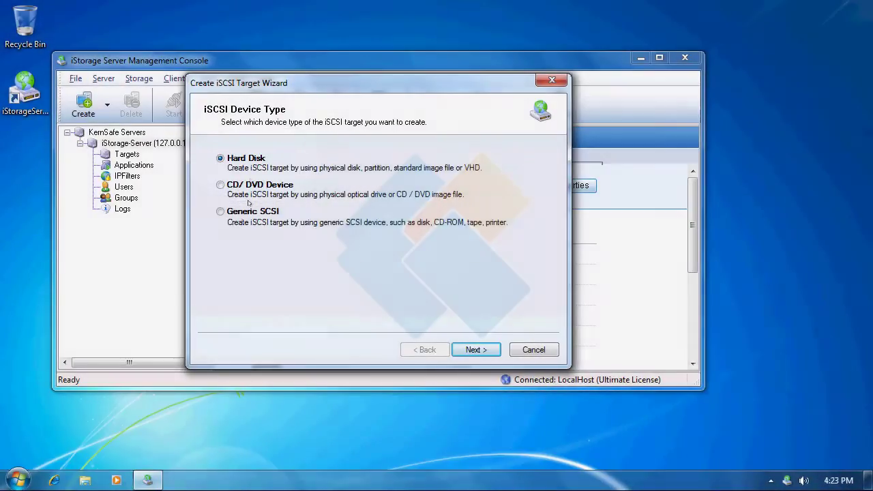
pyautogui.click(484, 349)
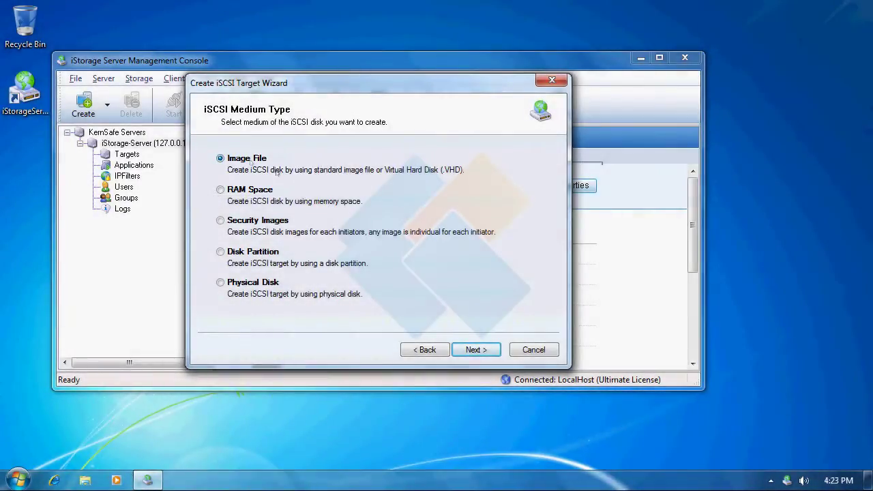
pyautogui.click(472, 350)
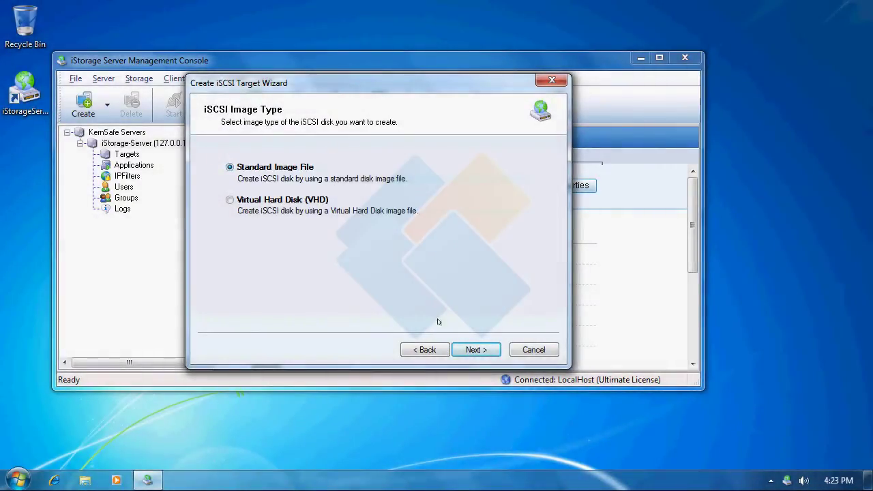
pyautogui.click(465, 349)
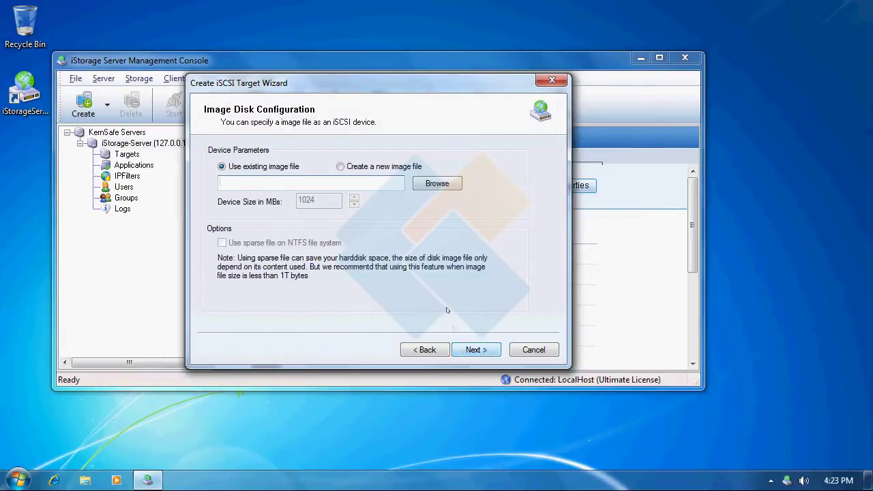
# Configure the target to use a new 1024 MB image file named WinCE in the Documents folder.
pyautogui.click(374, 179)
pyautogui.click(358, 168)
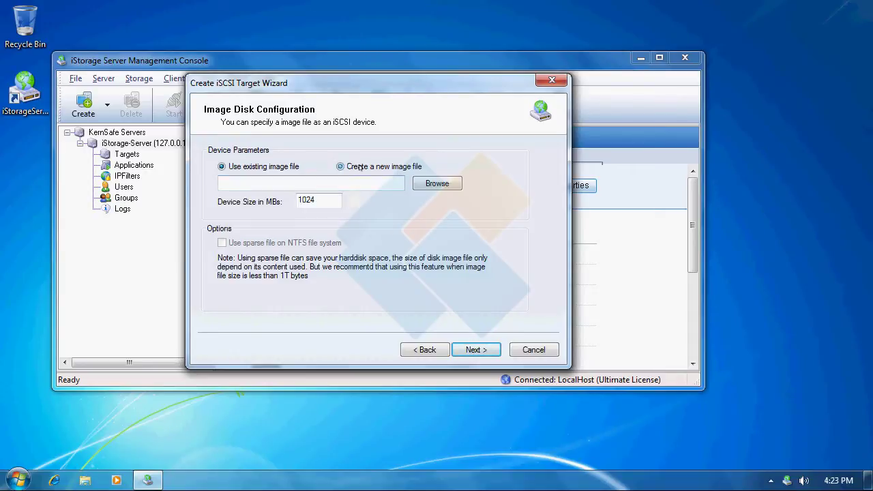
pyautogui.click(432, 186)
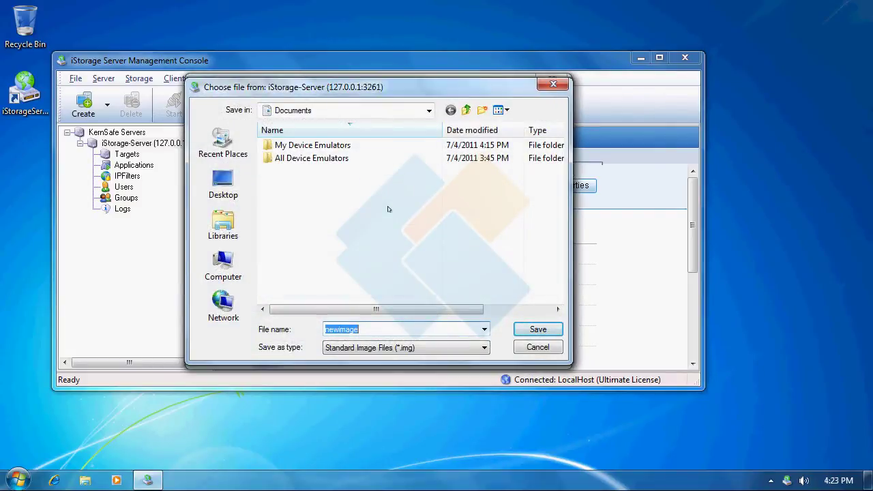
pyautogui.write('WinCE')
pyautogui.click(536, 329)
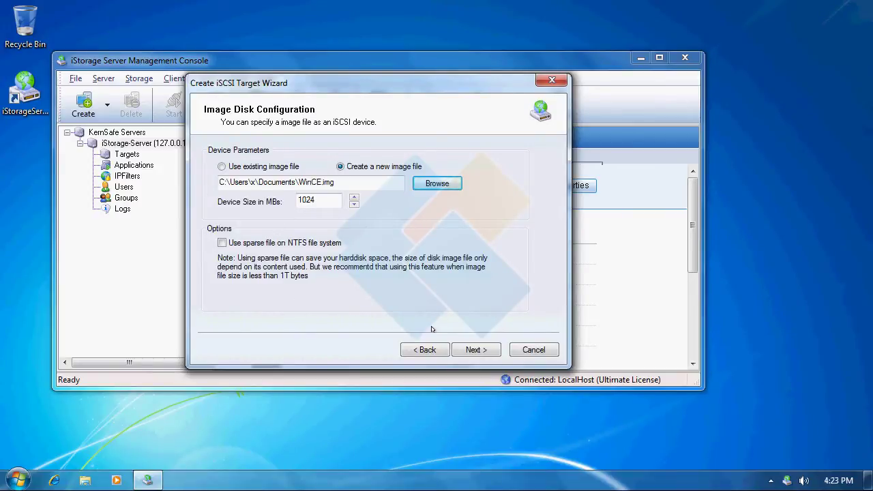
pyautogui.click(463, 350)
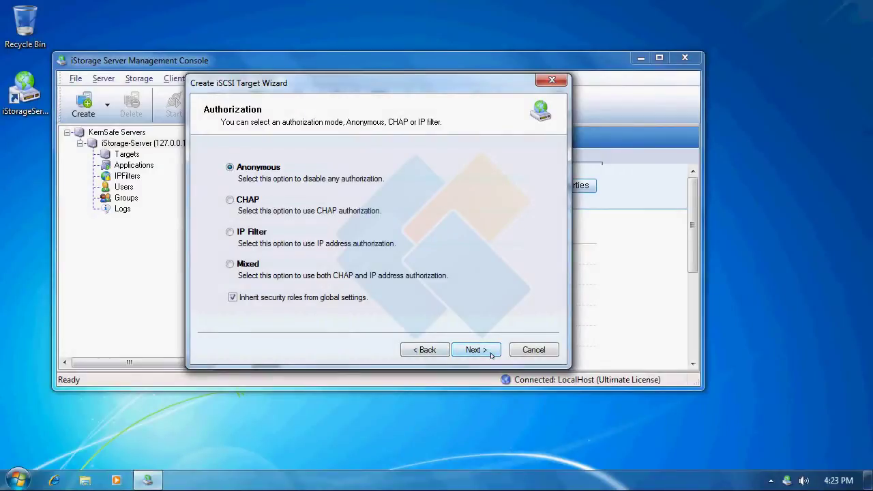
# Create the target with anonymous authorization and the name iqn.2006-03.com.kernsafe:WinCE, and view its general properties.
pyautogui.click(490, 351)
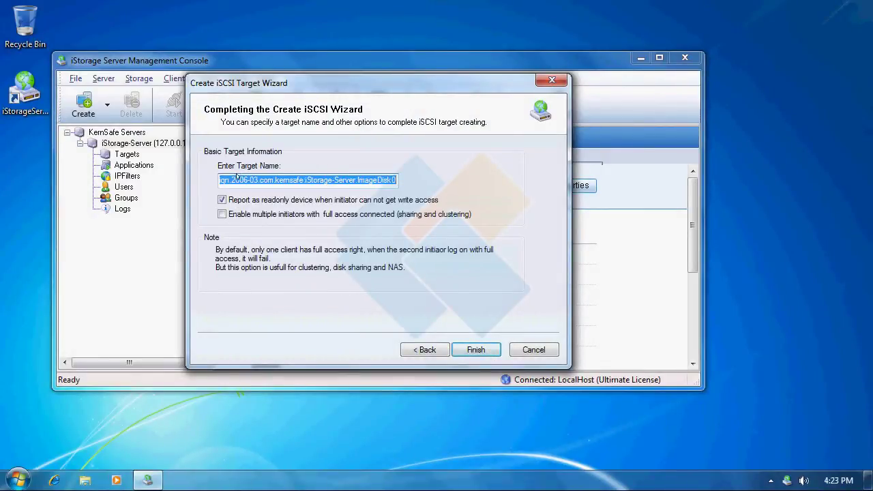
pyautogui.moveTo(306, 180); pyautogui.dragTo(467, 189)
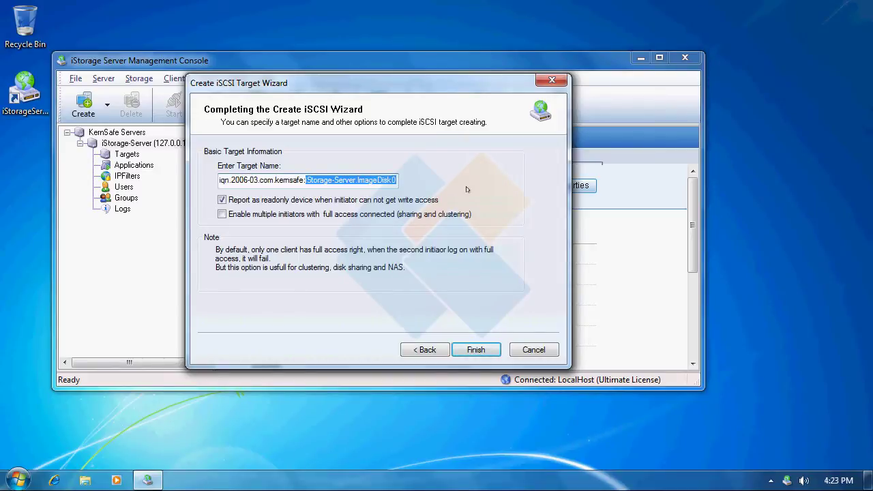
pyautogui.write('WinCE')
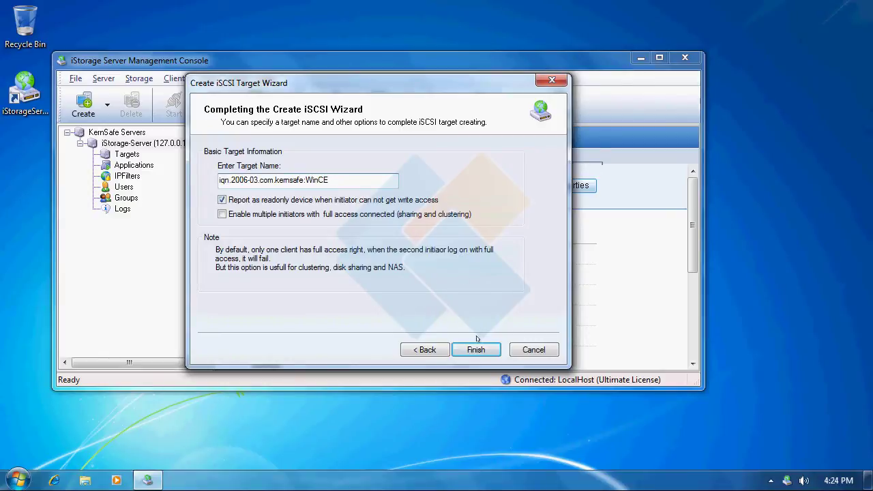
pyautogui.click(481, 350)
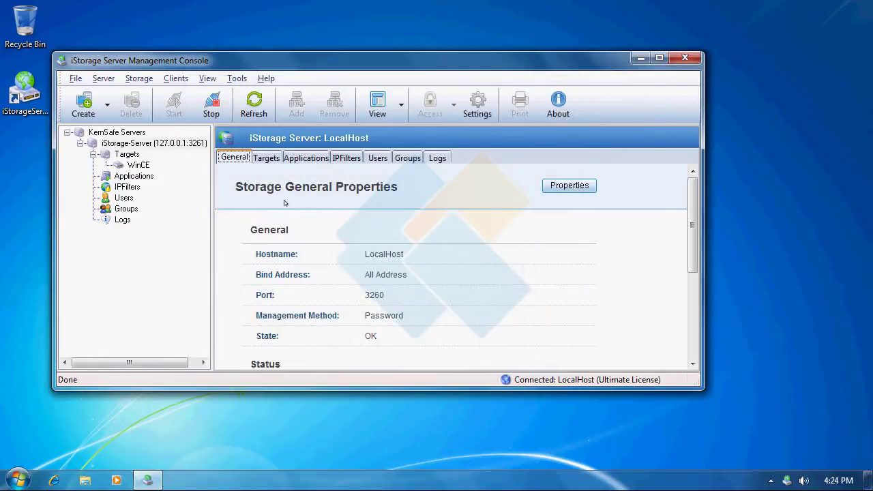
pyautogui.click(139, 165)
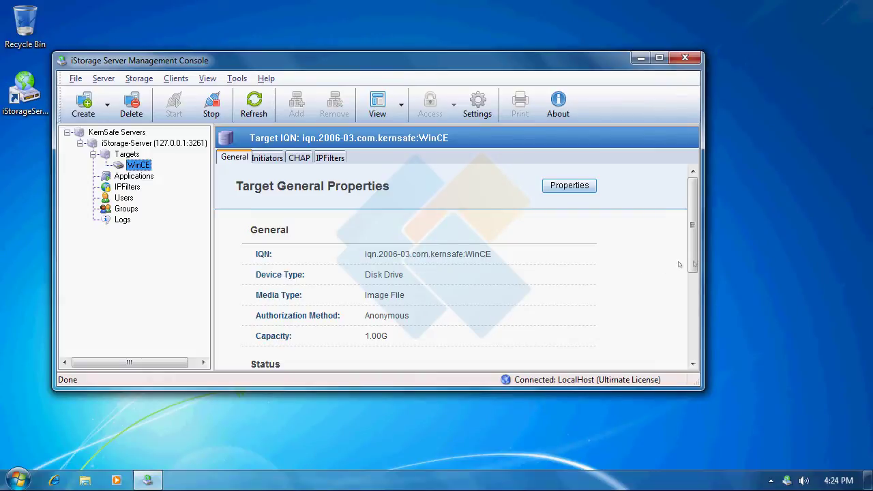
pyautogui.scroll(-5, 687, 257)
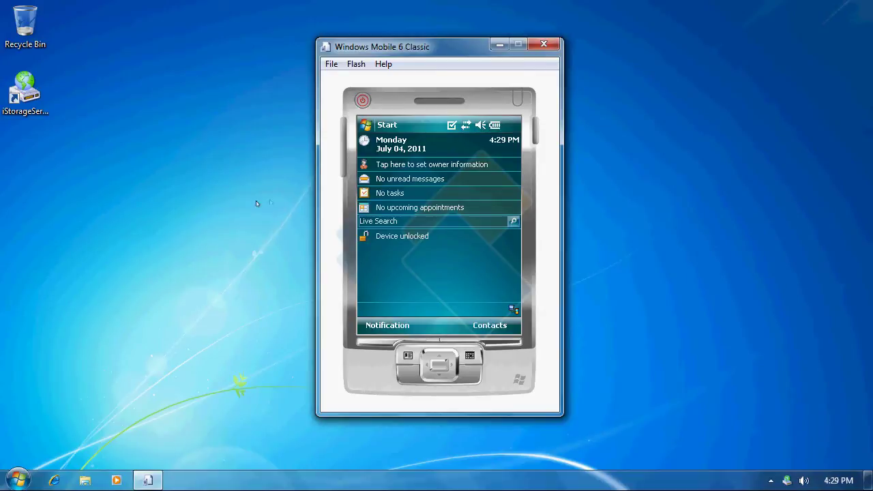
# In the Windows Mobile 6 Classic emulator, open KernSafe iSCSI Initiator and add the portal 192.168.0.196 with port 3260.
pyautogui.click(369, 124)
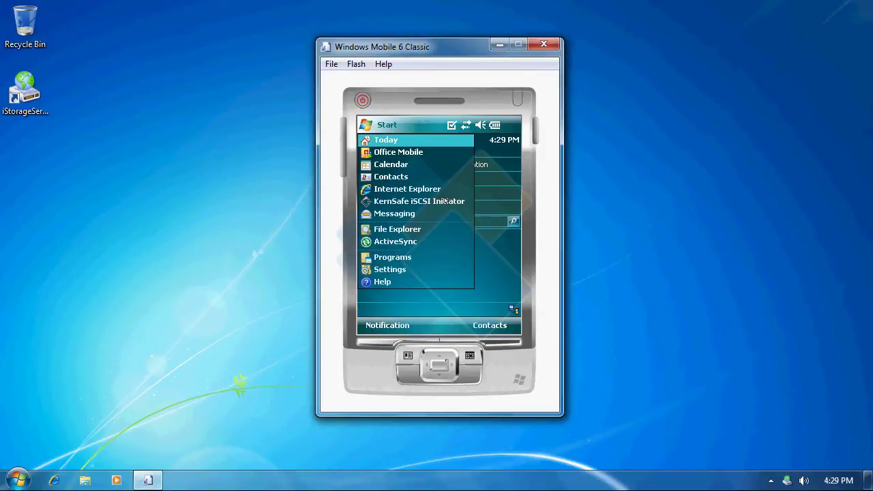
pyautogui.click(458, 202)
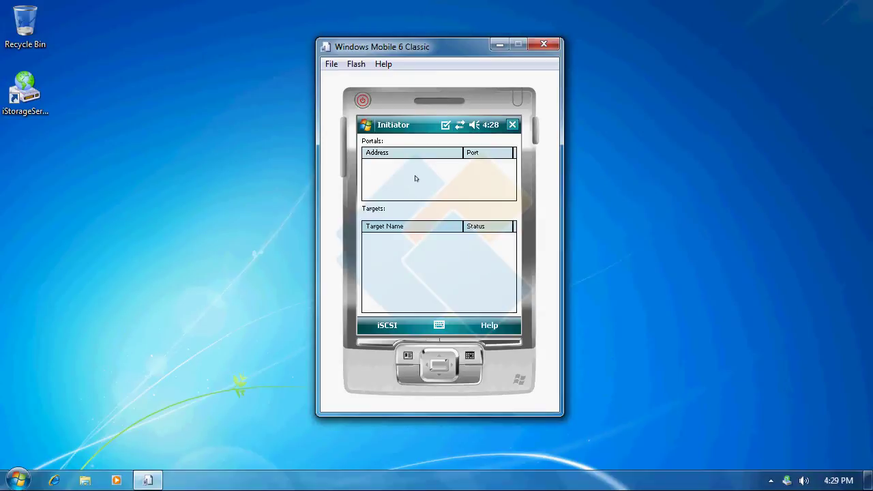
pyautogui.click(415, 175)
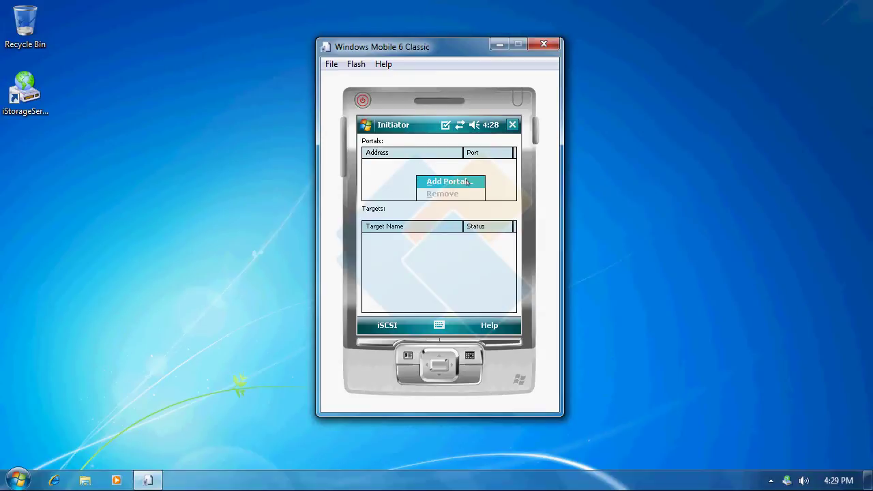
pyautogui.click(391, 195)
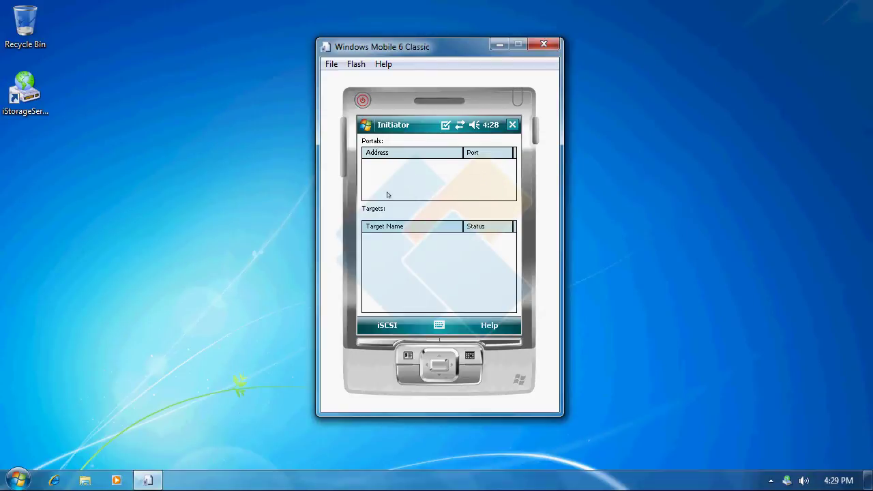
pyautogui.click(387, 325)
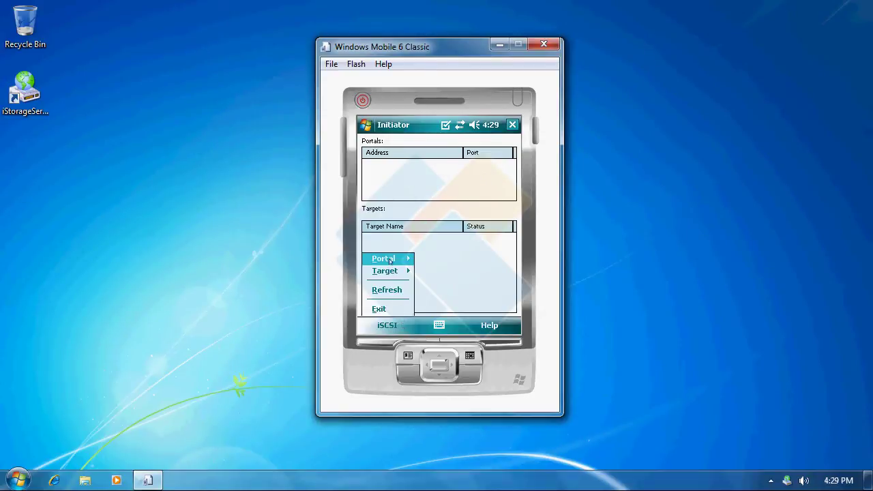
pyautogui.click(391, 259)
pyautogui.click(442, 259)
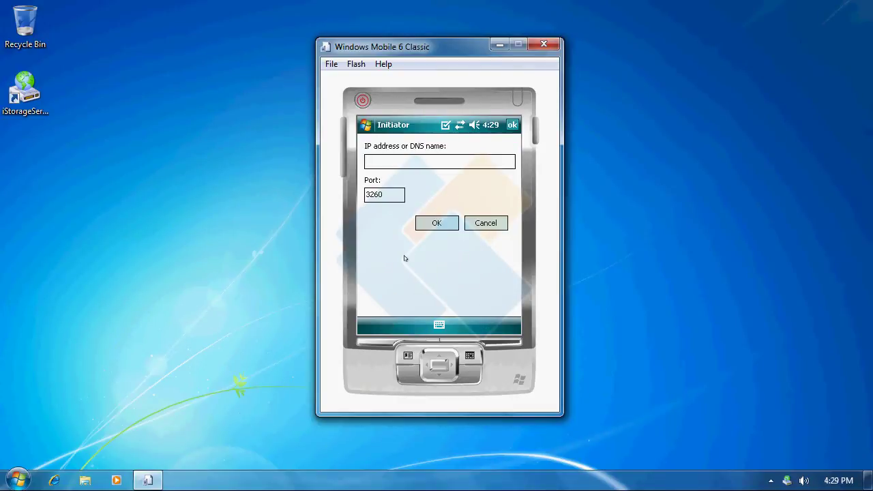
pyautogui.write('192.168.0.196')
pyautogui.click(449, 228)
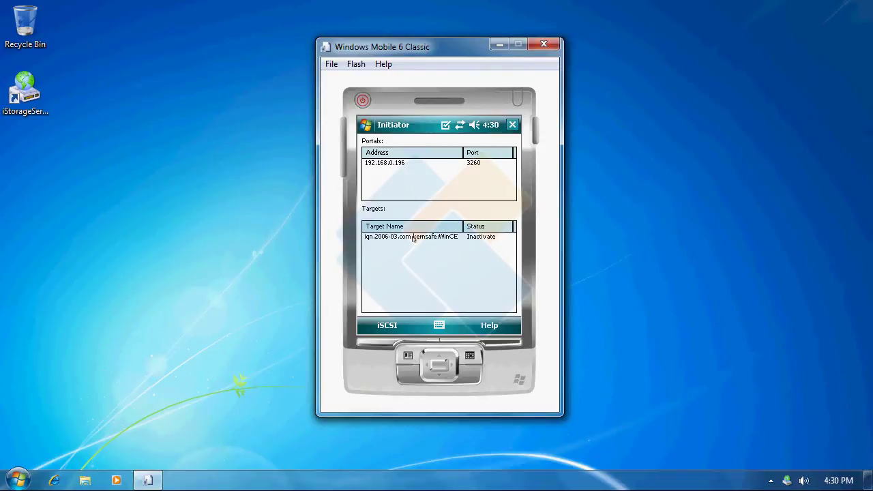
# Log on to the iqn.2006-03.com.kernsafe:WinCE target without automatic logon and format its storage card.
pyautogui.click(413, 238)
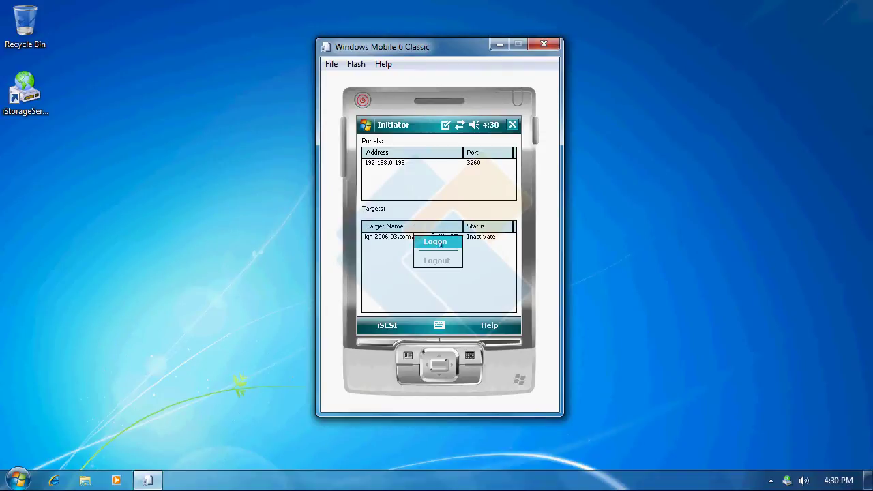
pyautogui.click(452, 246)
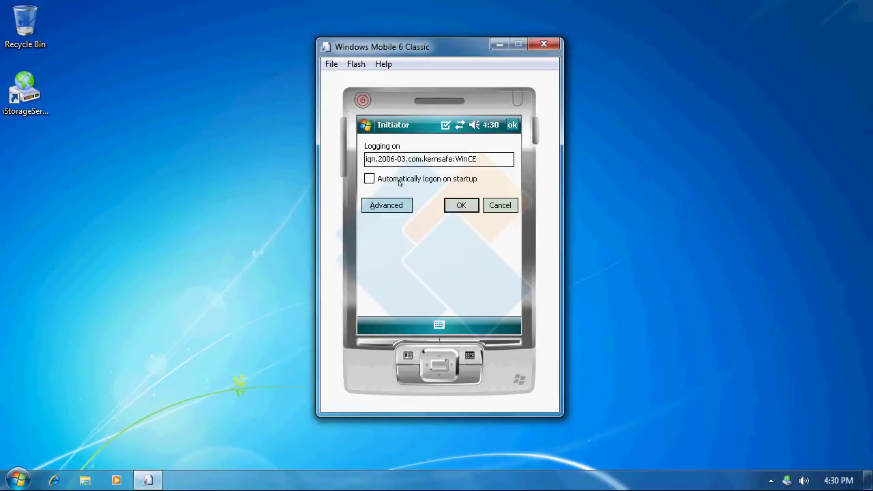
pyautogui.click(463, 206)
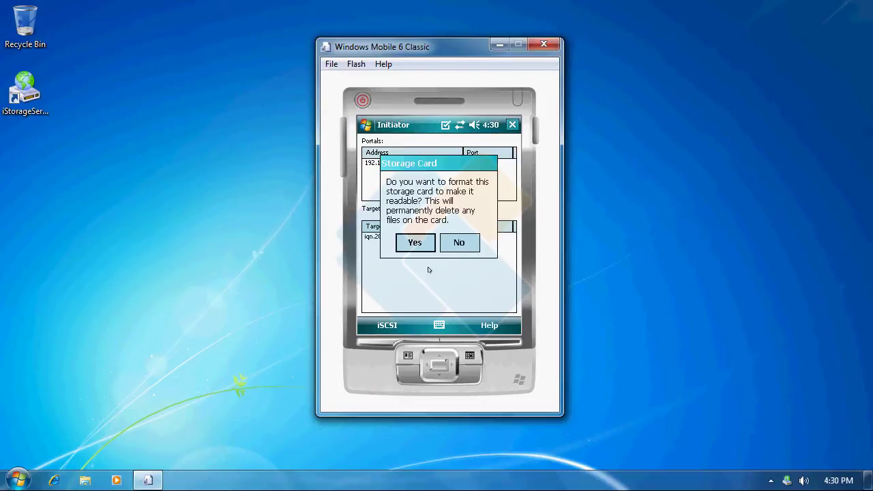
pyautogui.click(423, 248)
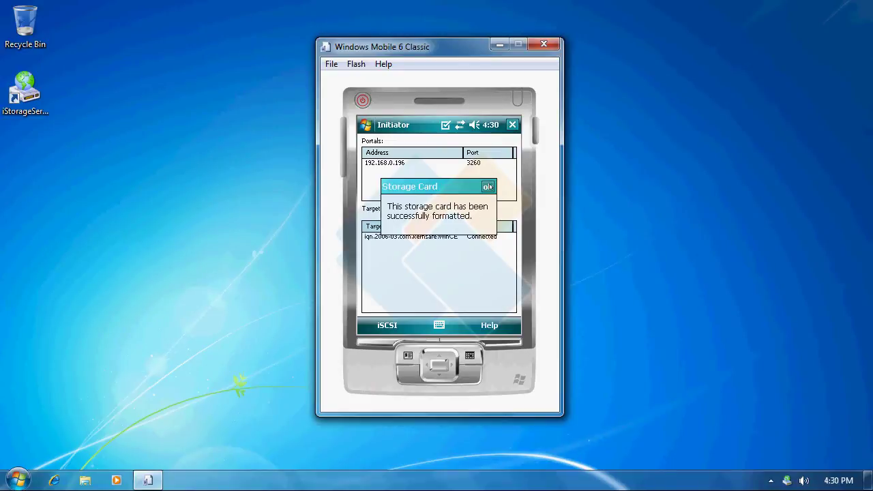
pyautogui.click(489, 186)
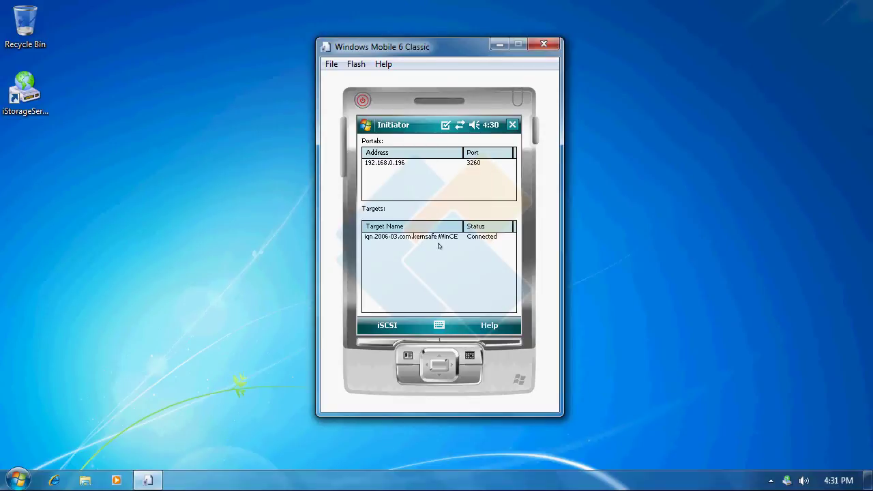
# Open File Explorer on the device and show the contents of the iscsi storage card.
pyautogui.click(369, 124)
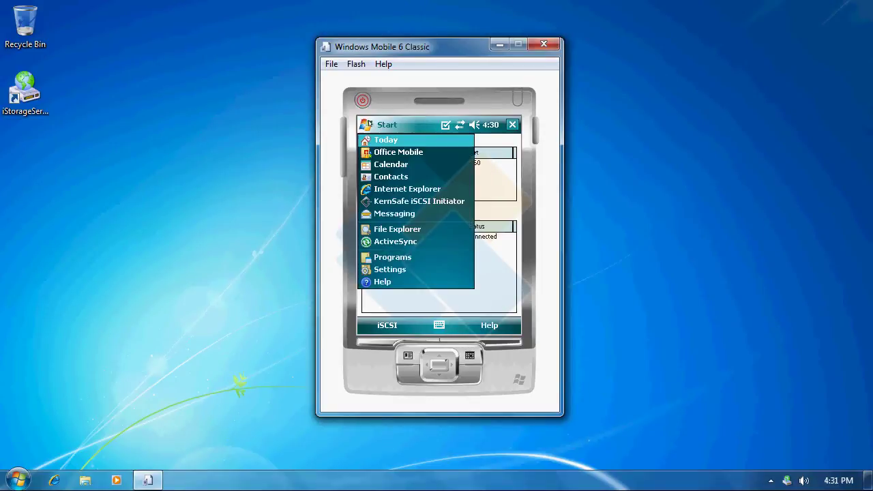
pyautogui.click(408, 229)
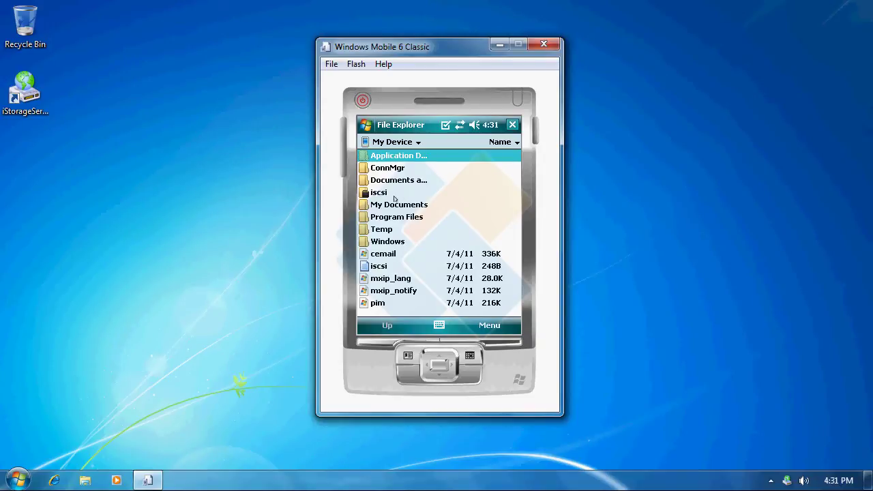
pyautogui.click(394, 194)
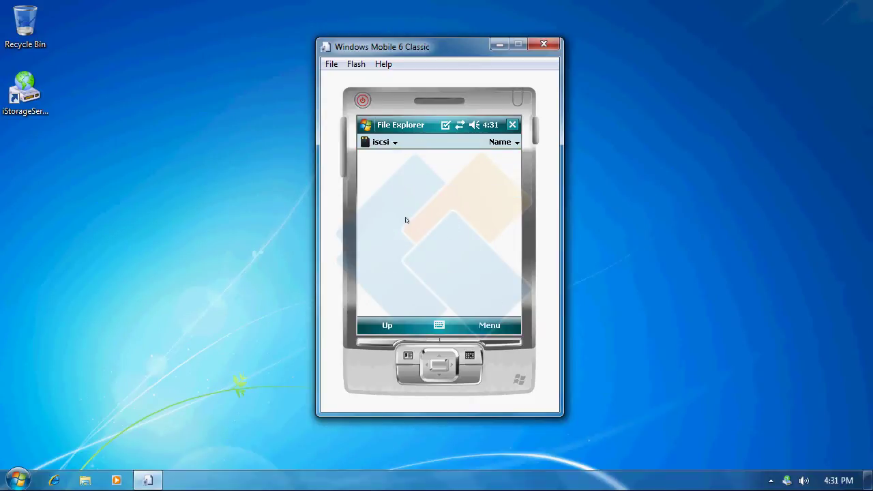
# Copy the iscsi file from My Device into the iscsi storage card and return to My Device.
pyautogui.click(387, 325)
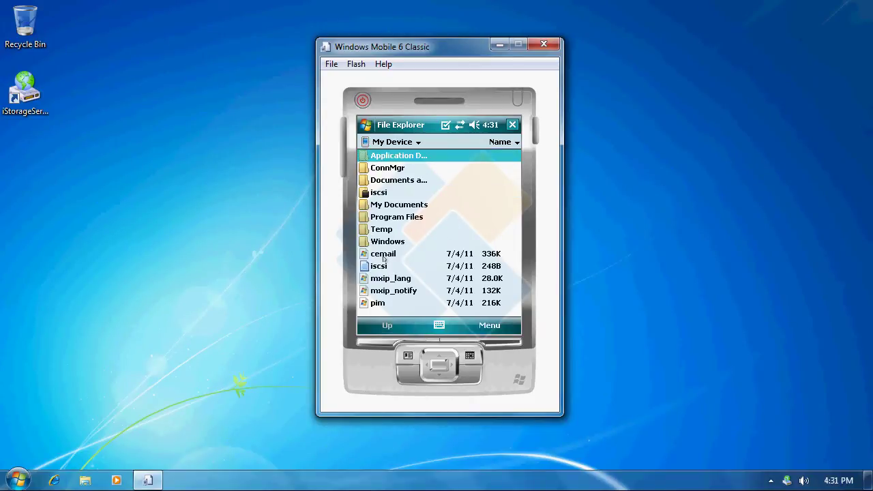
pyautogui.click(387, 267)
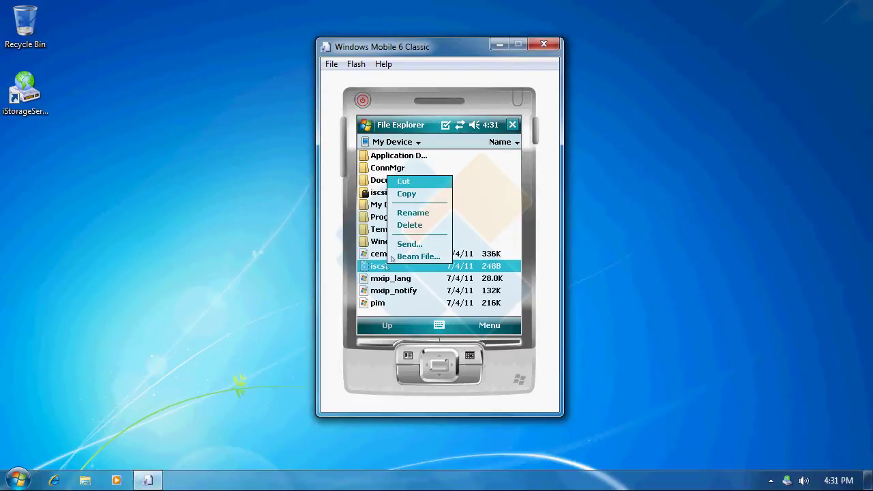
pyautogui.click(389, 196)
pyautogui.click(390, 195)
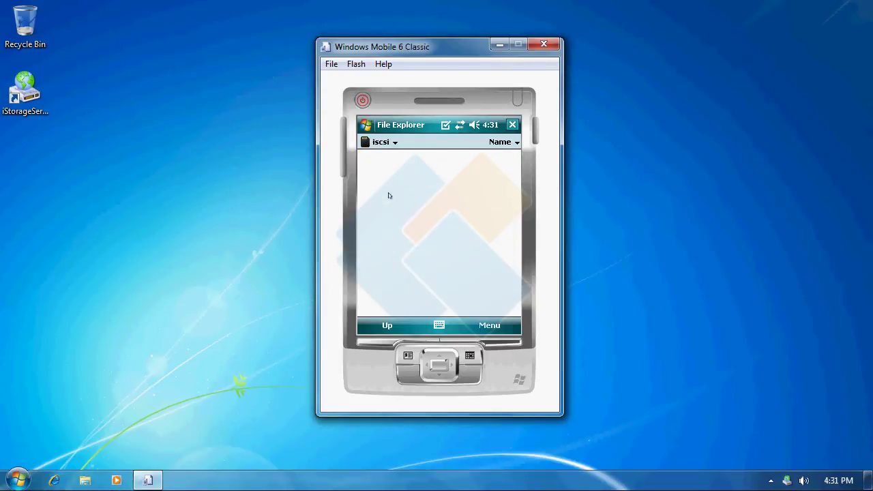
pyautogui.click(389, 196)
pyautogui.click(408, 228)
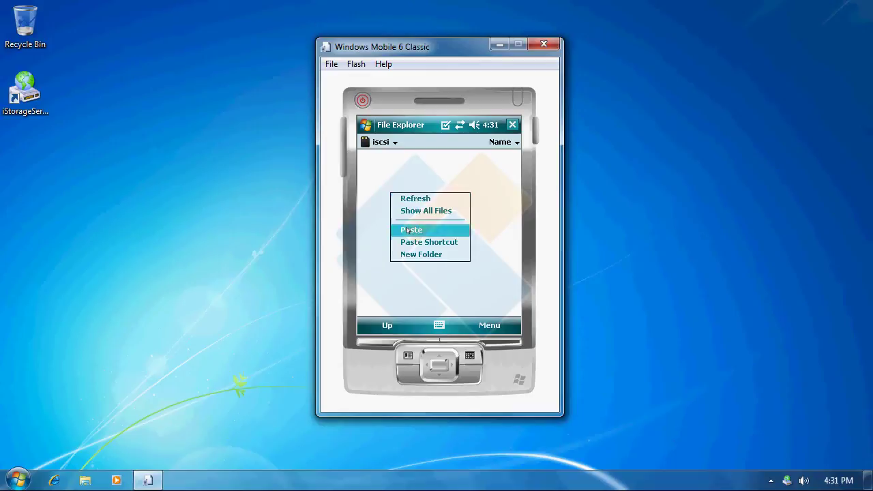
pyautogui.click(388, 325)
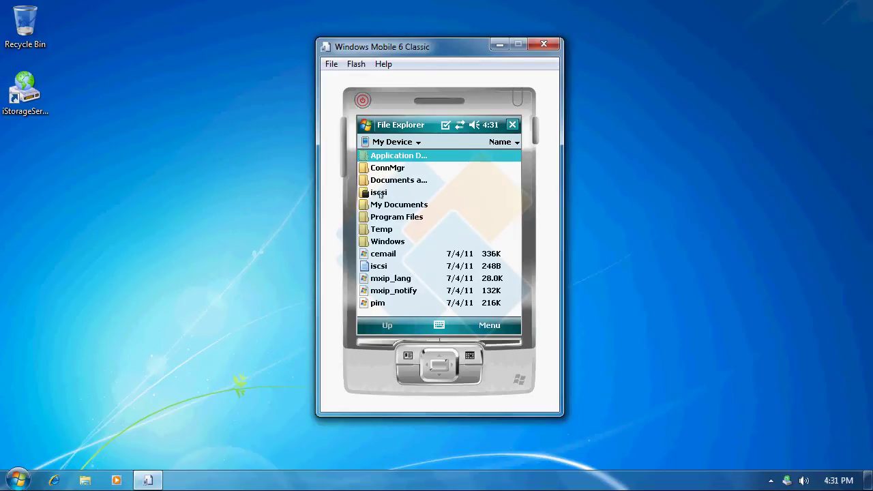
# Open the iscsi storage card from My Device and check that it contains the copied iscsi file.
pyautogui.click(376, 194)
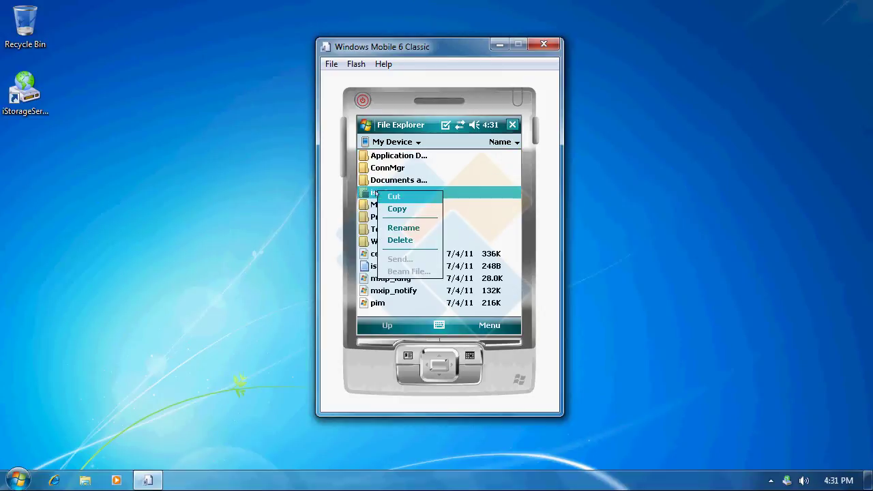
pyautogui.click(374, 194)
pyautogui.click(374, 194)
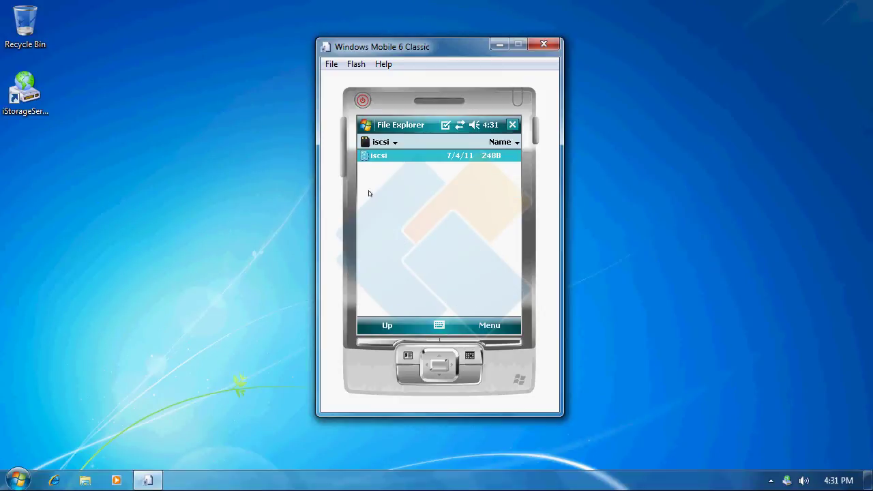
pyautogui.click(413, 199)
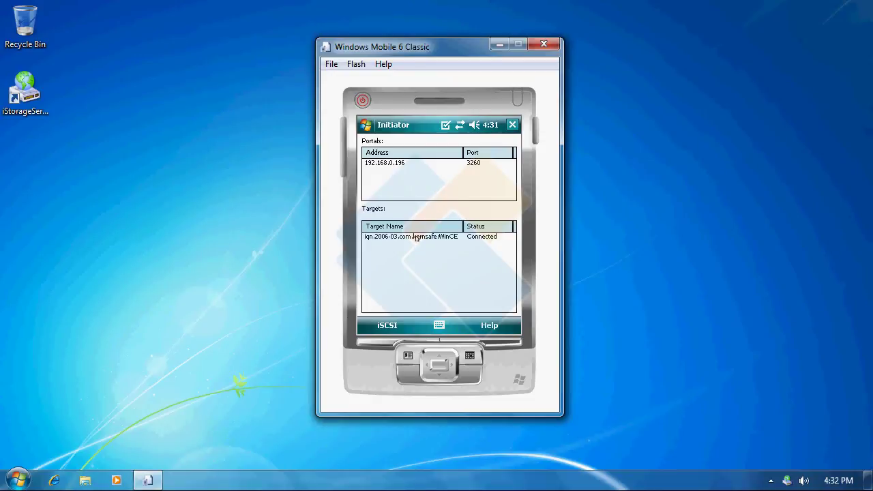
# In KernSafe iSCSI Initiator, log off from the iqn.2006-03.com.kernsafe:WinCE target.
pyautogui.click(416, 238)
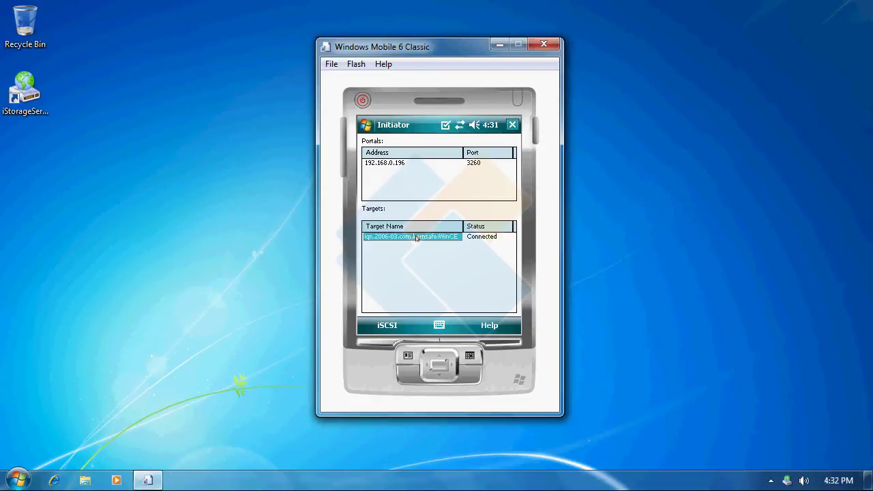
pyautogui.click(385, 328)
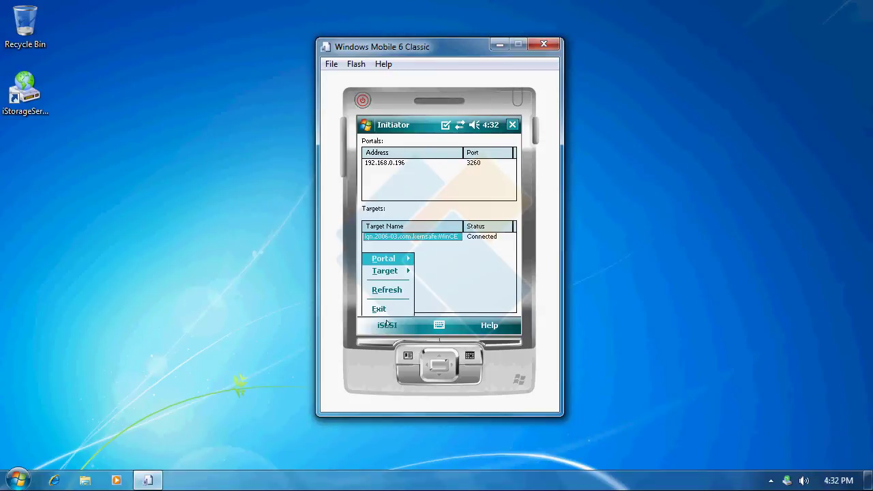
pyautogui.click(393, 273)
pyautogui.click(431, 290)
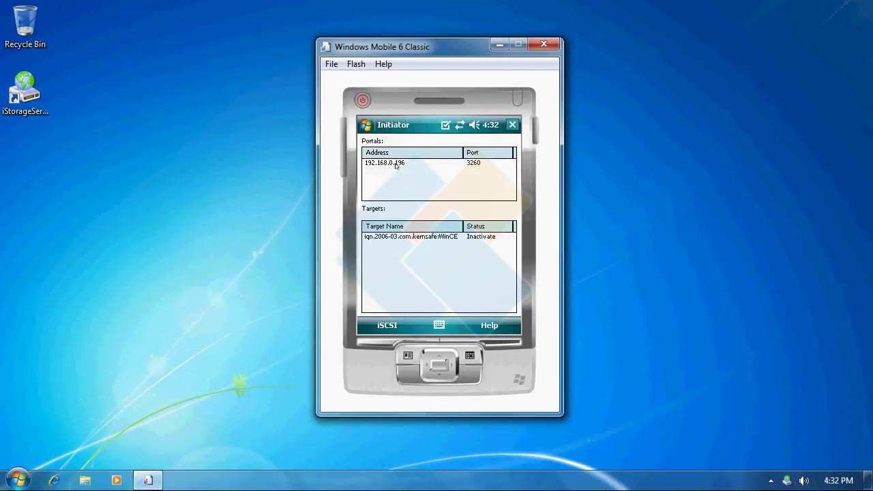
# Remove the 192.168.0.196 portal from the initiator's portal list.
pyautogui.click(396, 165)
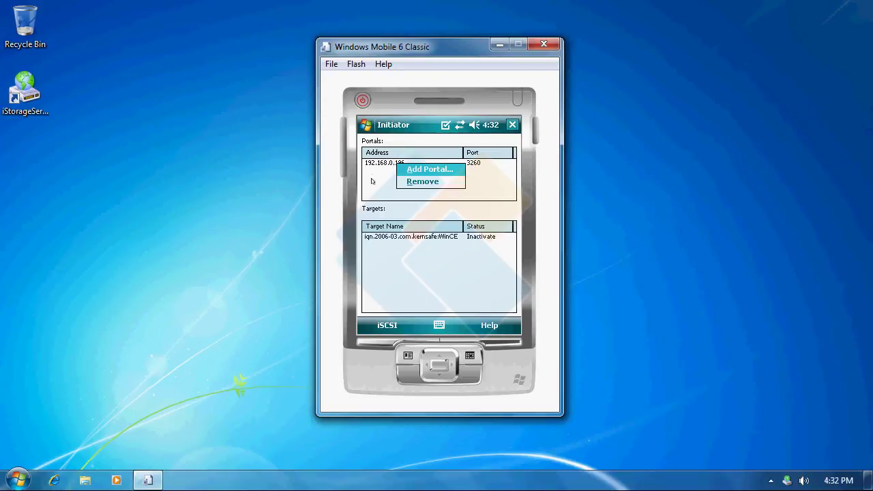
pyautogui.click(447, 185)
pyautogui.click(448, 185)
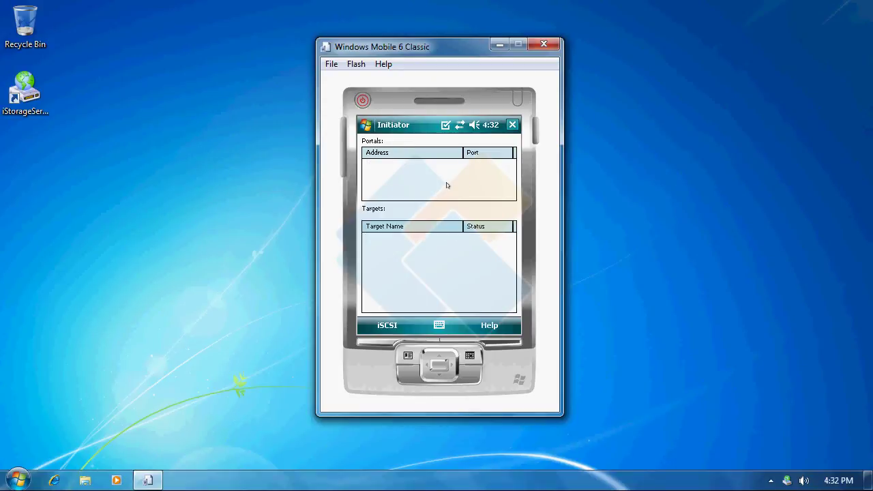
# Switch to File Explorer and check whether My Device still lists the iscsi storage card.
pyautogui.click(366, 126)
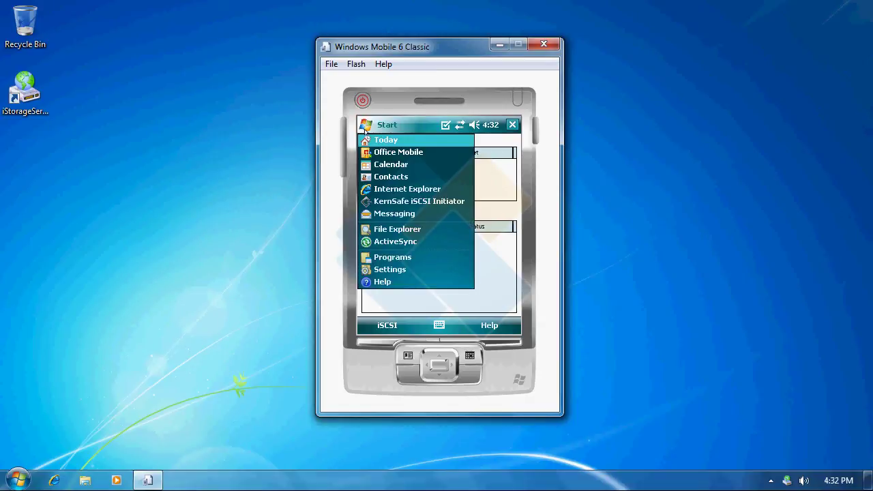
pyautogui.click(406, 232)
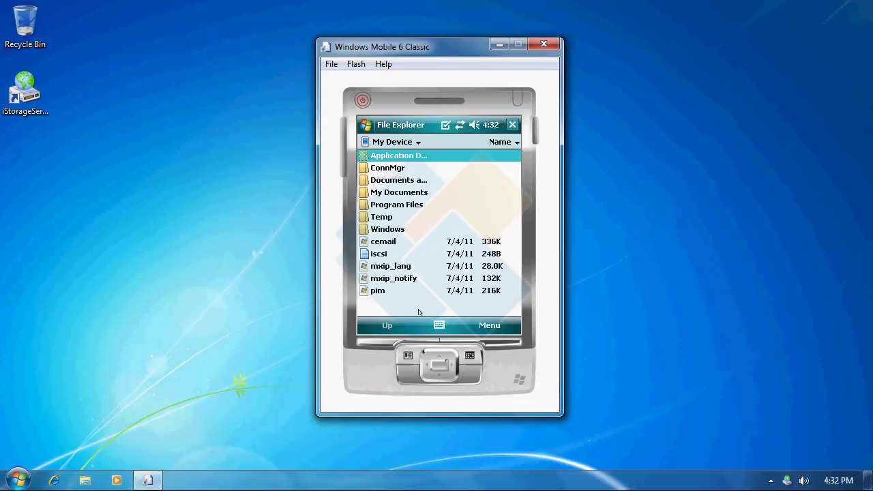
# Return to KernSafe iSCSI Initiator and request its help topics.
pyautogui.click(368, 125)
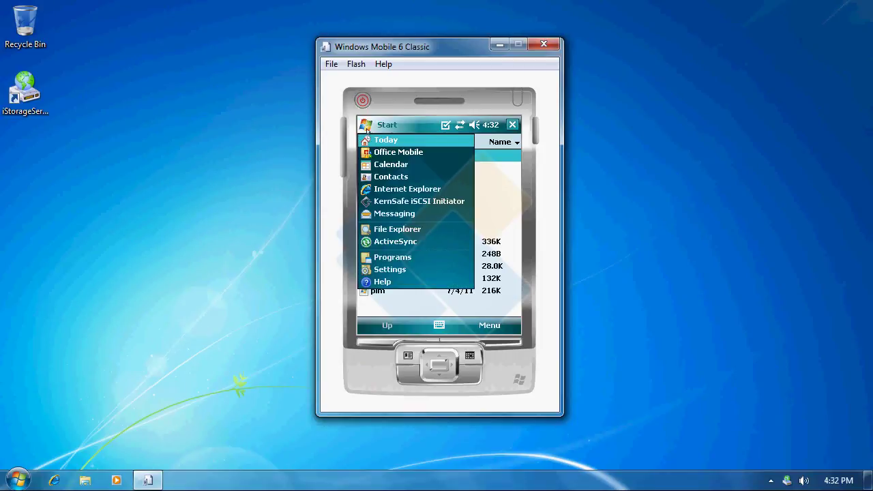
pyautogui.click(403, 202)
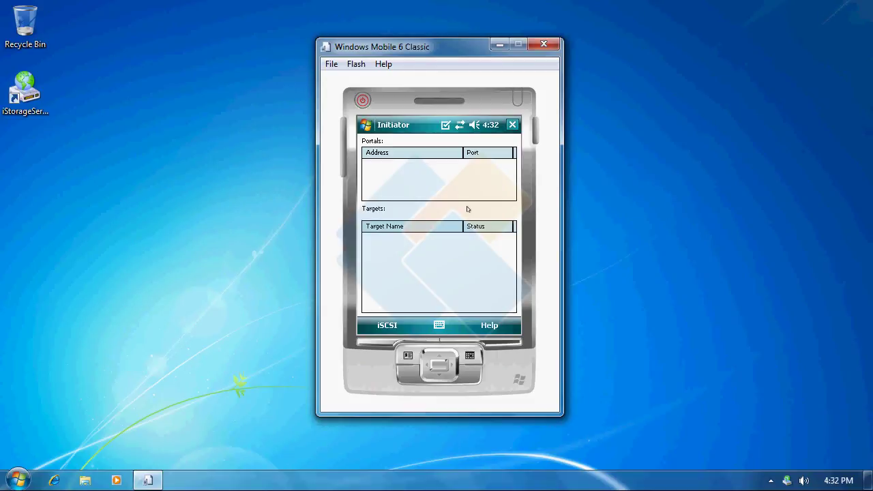
pyautogui.click(494, 325)
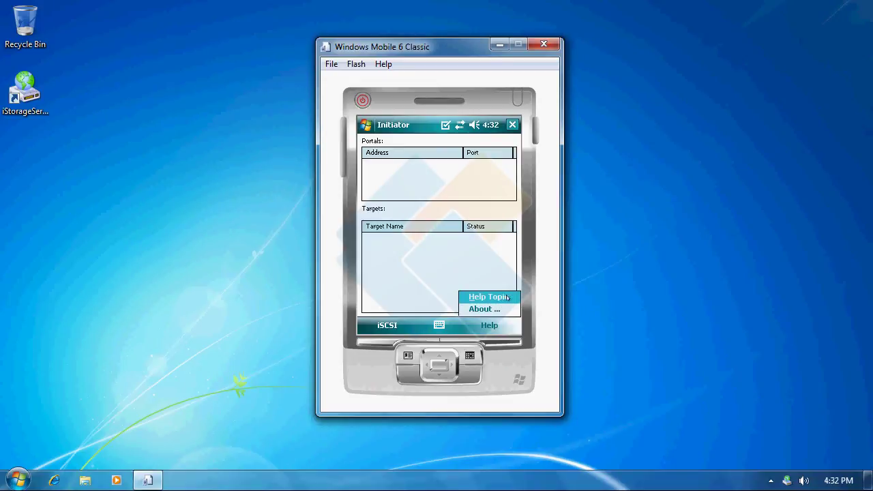
pyautogui.click(508, 297)
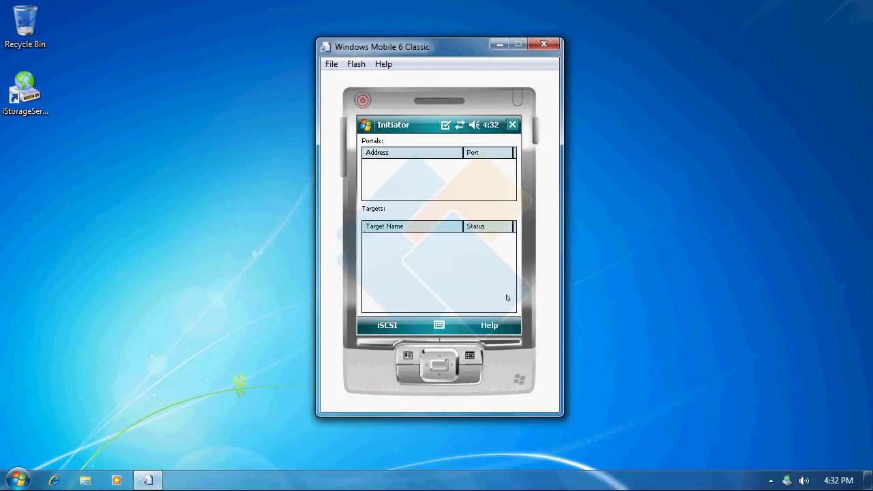